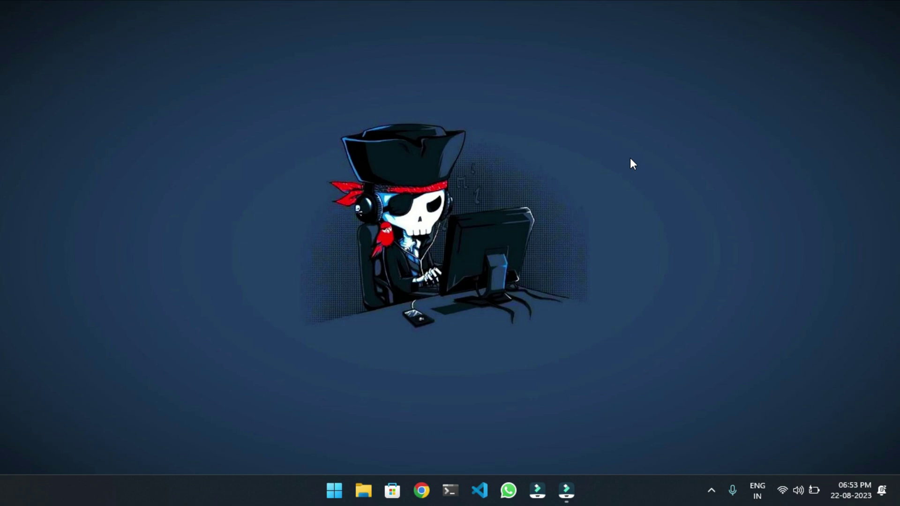
Search the Start menu for 'se' so that Windows Security appears as the best match.
key(super)
text(w)
key(BackSpace)
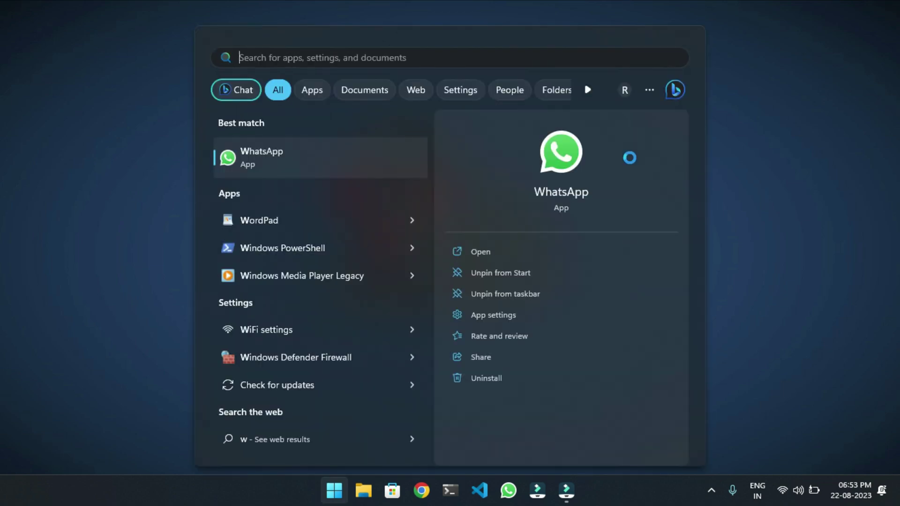
text(se)
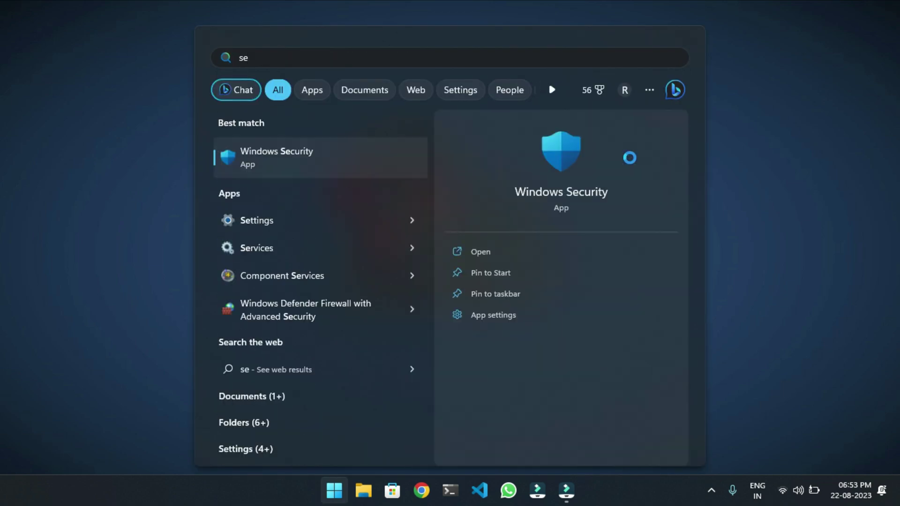
Launch Windows Security and go to its Virus & threat protection page.
click(378, 154)
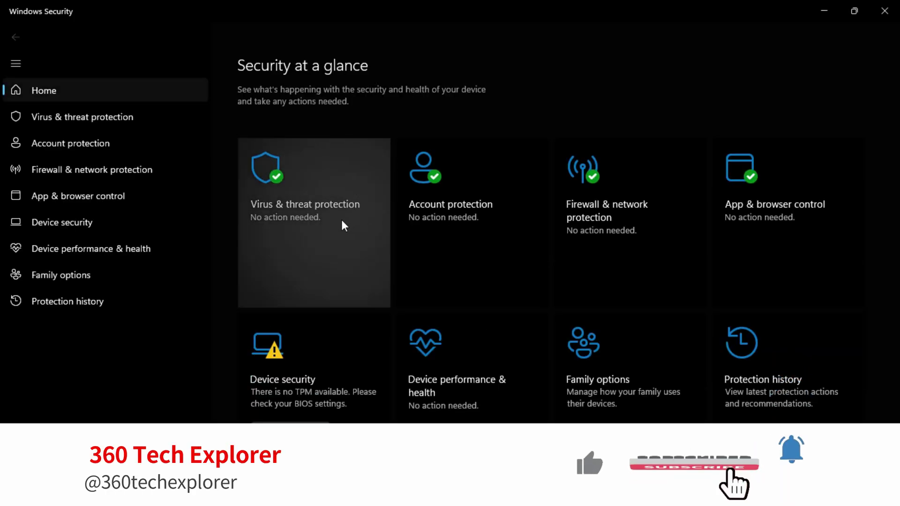
click(341, 219)
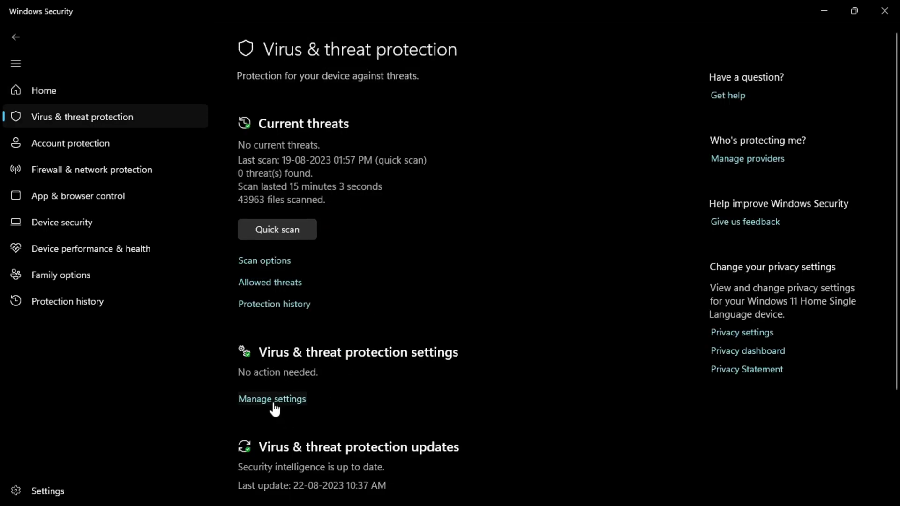
Under Manage settings, switch Real-time, Cloud-delivered, Automatic sample submission and Tamper Protection to Off.
click(275, 406)
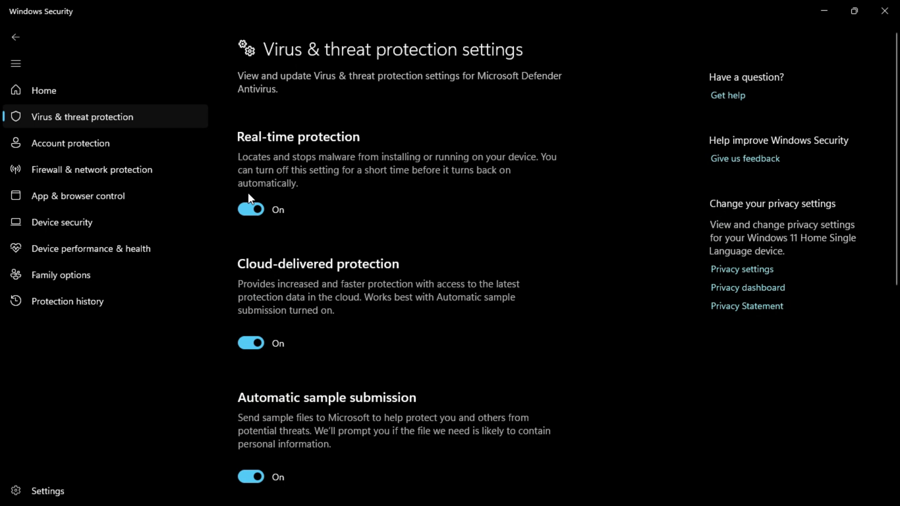
click(250, 208)
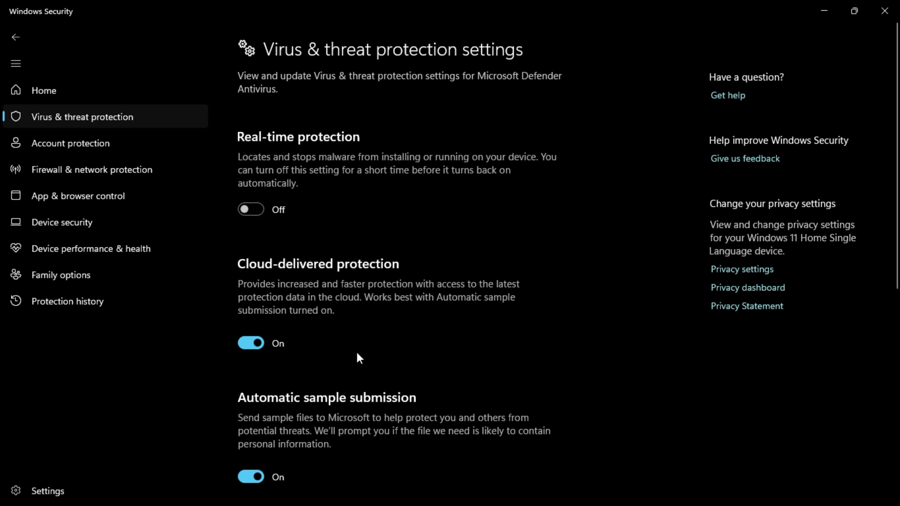
click(252, 362)
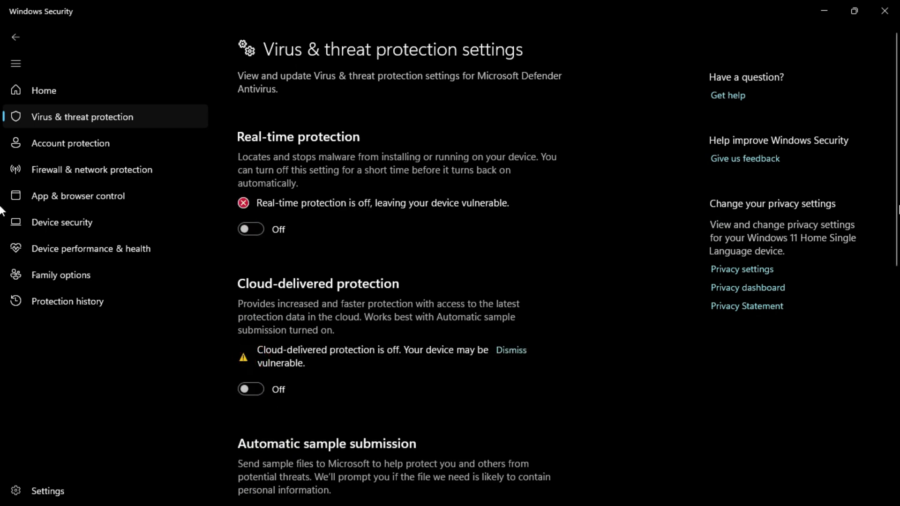
click(888, 228)
drag(891, 240, 888, 358)
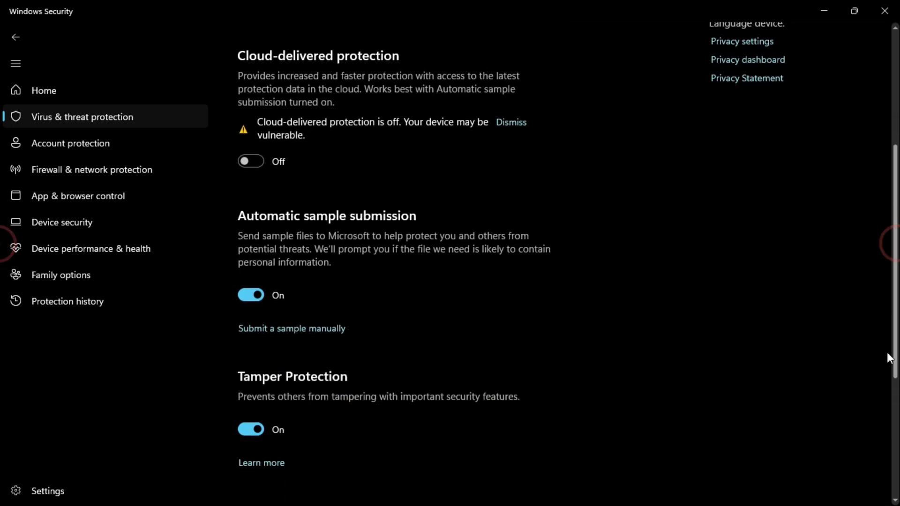
click(257, 294)
click(253, 456)
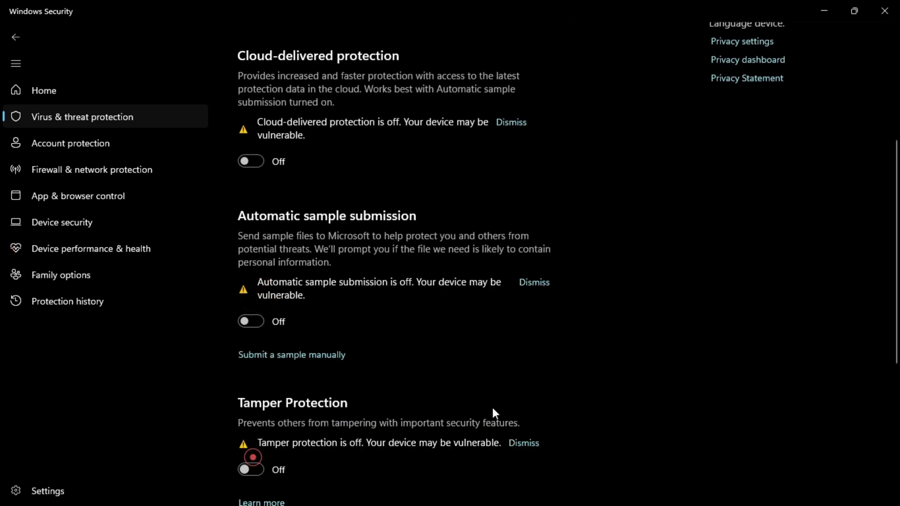
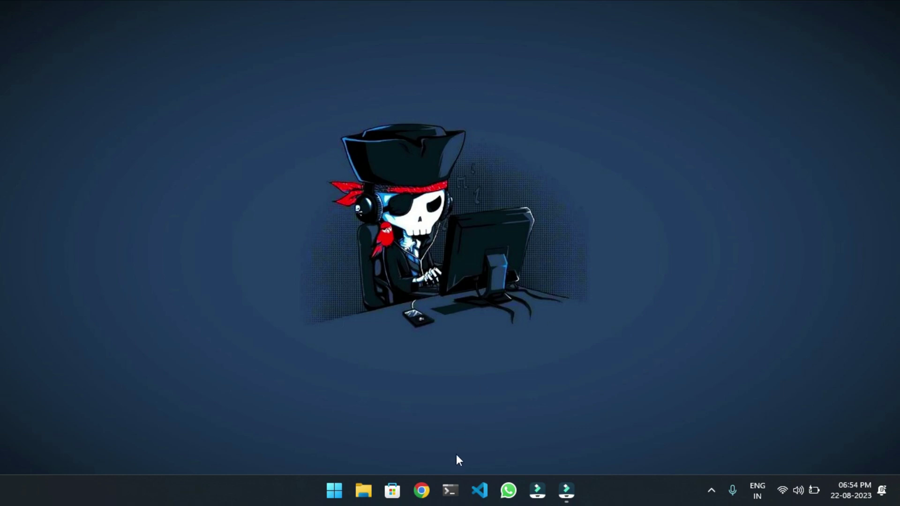
Load the pasted Google Drive link for the SteamApps fix in a new browser window.
click(422, 490)
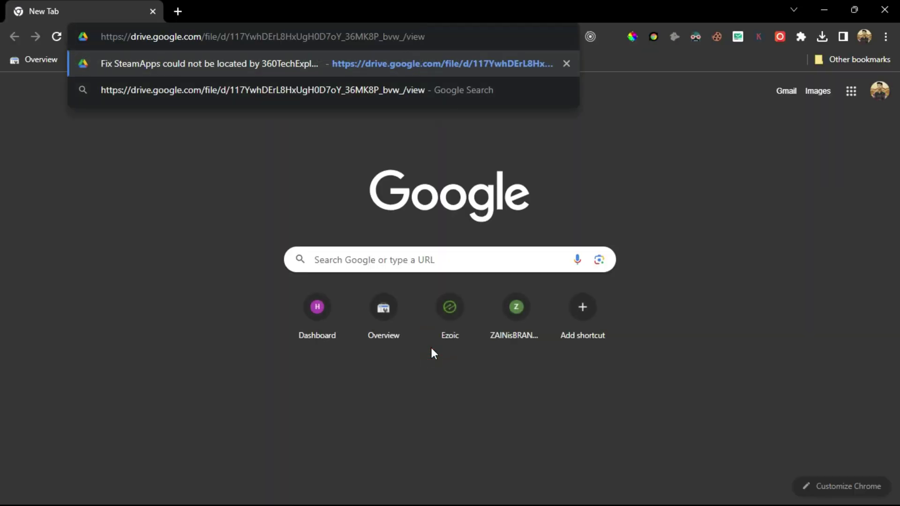
key(Return)
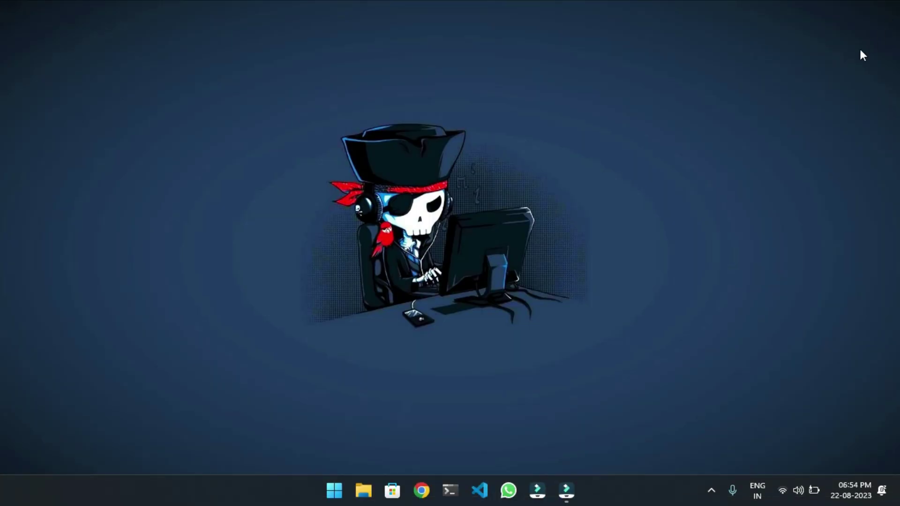
Move the Fix SteamApps zip from Downloads onto the desktop.
click(363, 489)
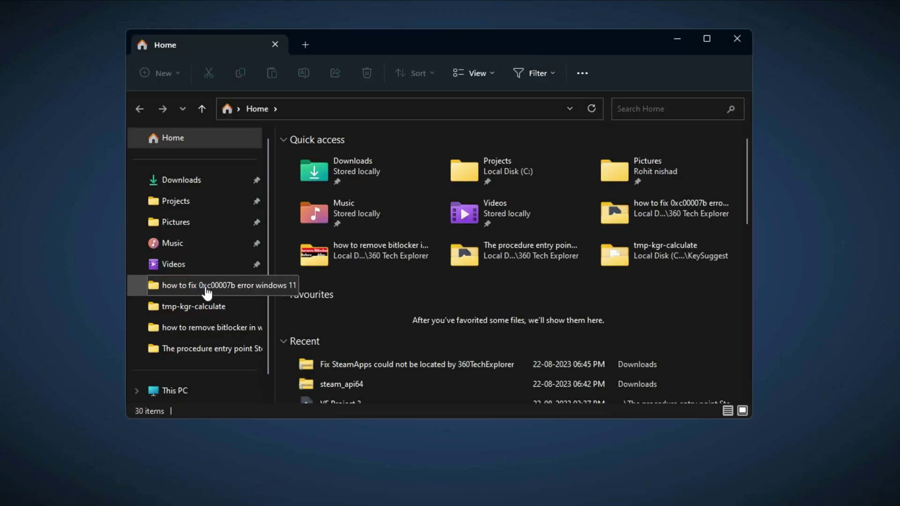
click(187, 179)
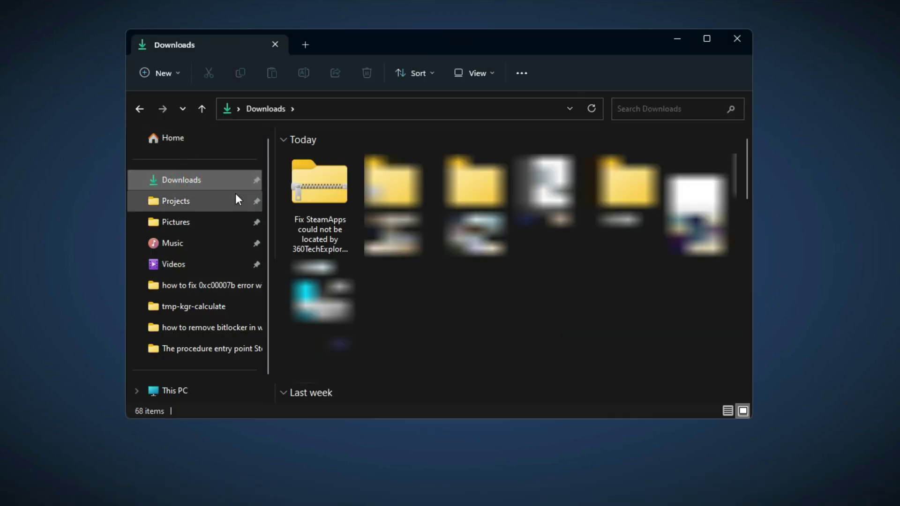
click(300, 198)
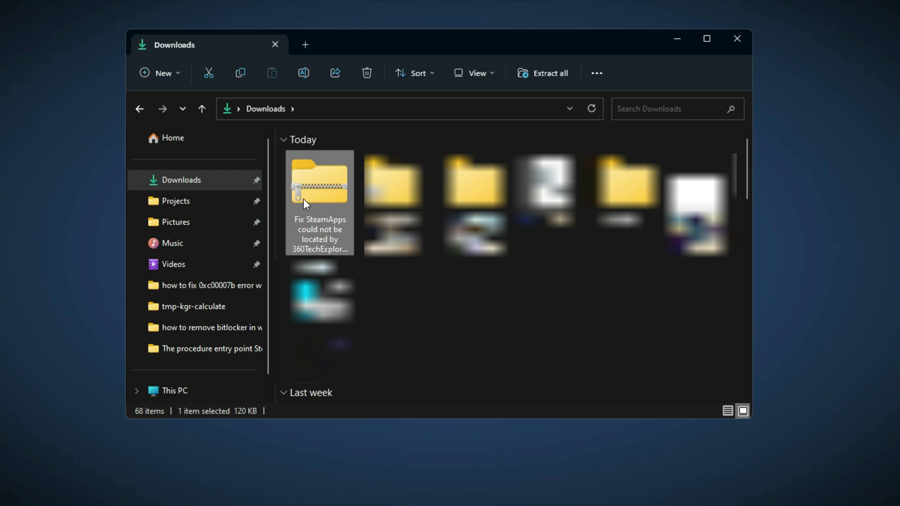
right_click(302, 199)
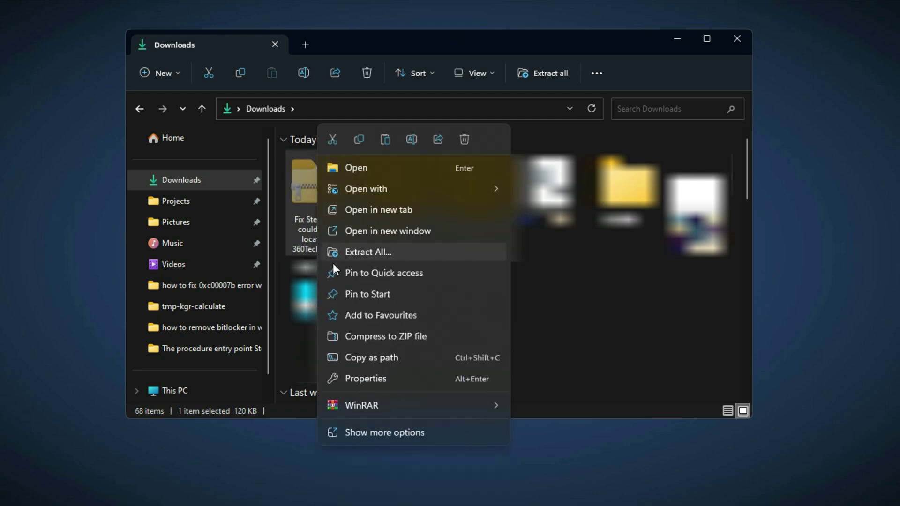
click(331, 140)
click(737, 39)
right_click(423, 126)
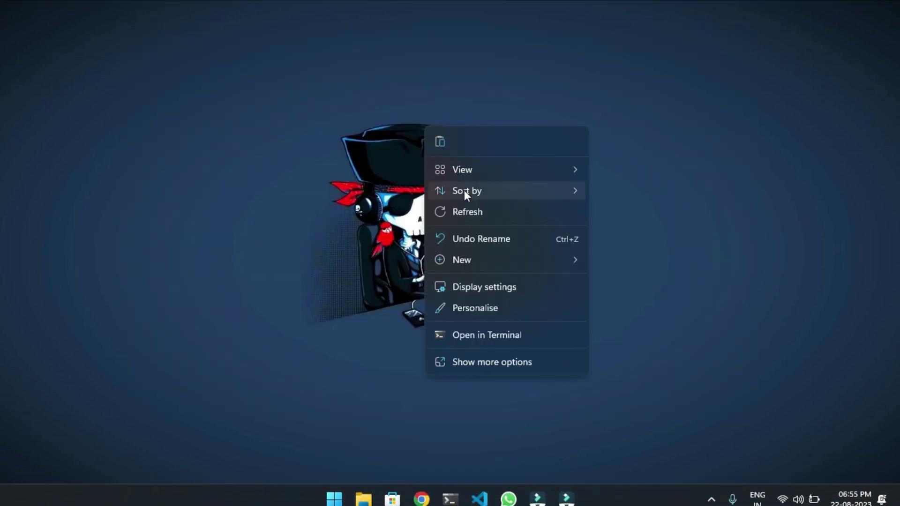
click(442, 141)
Extract the desktop zip into its own folder on the desktop.
click(324, 181)
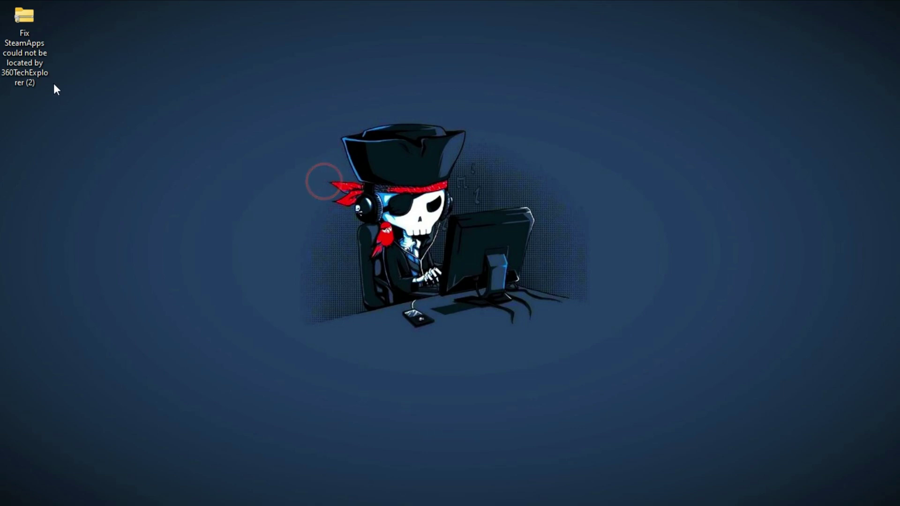
right_click(27, 61)
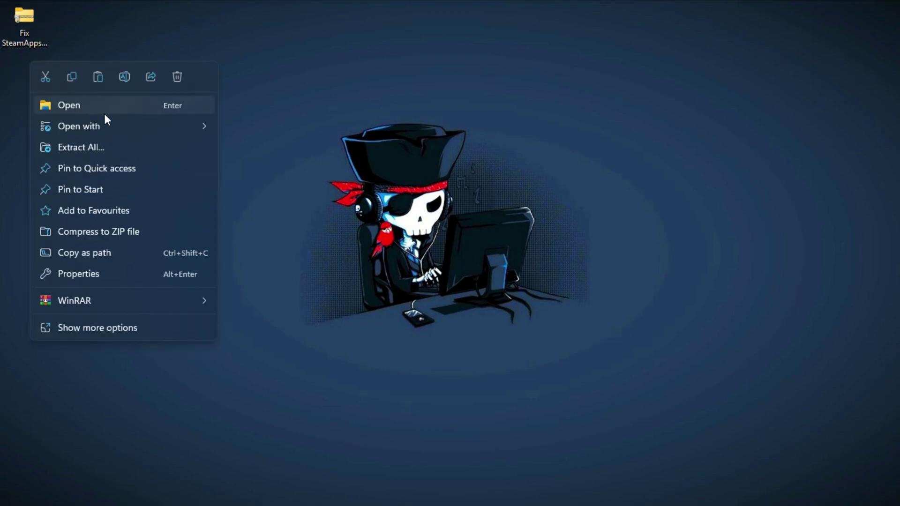
click(130, 146)
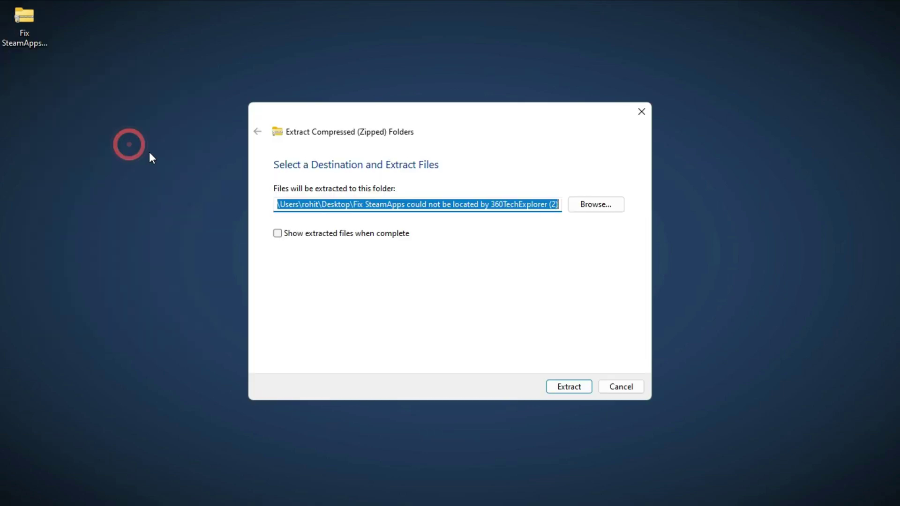
click(587, 385)
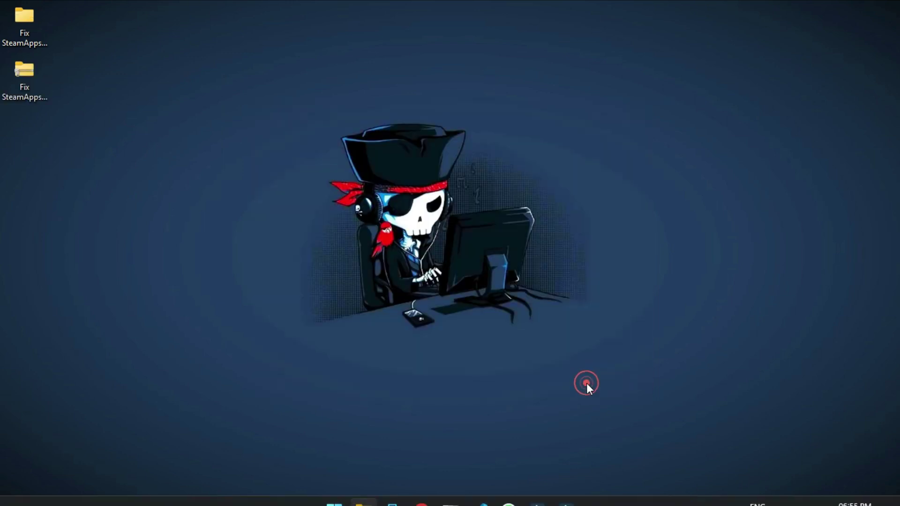
click(145, 156)
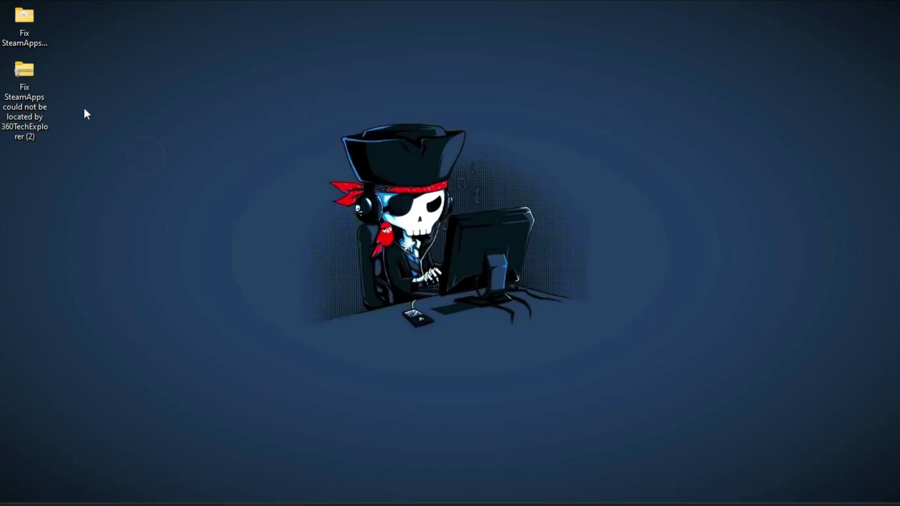
Open the extracted Fix SteamApps folder and copy steam_api64.dll.
double_click(16, 43)
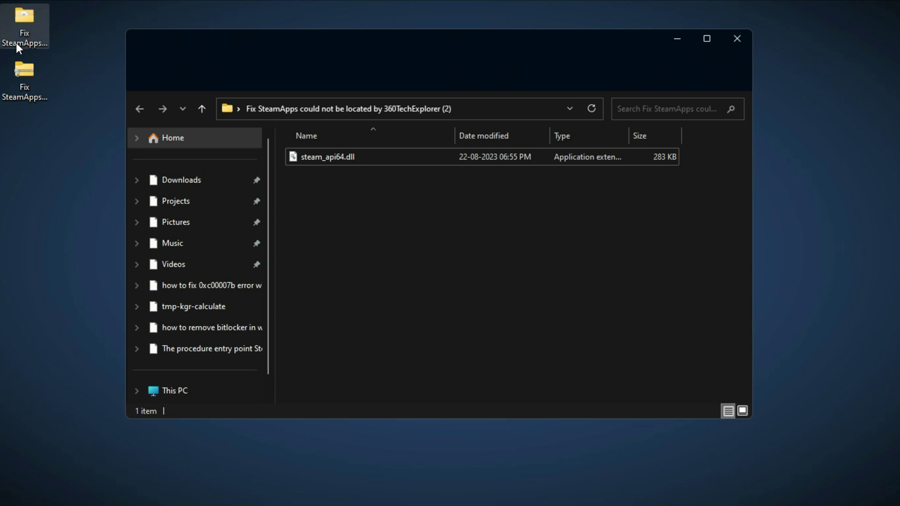
click(430, 150)
right_click(427, 152)
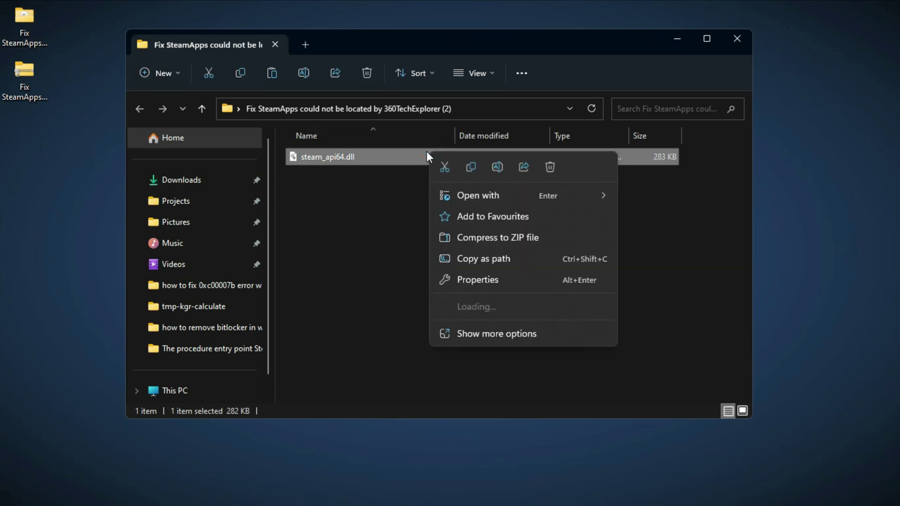
mouse_move(494, 199)
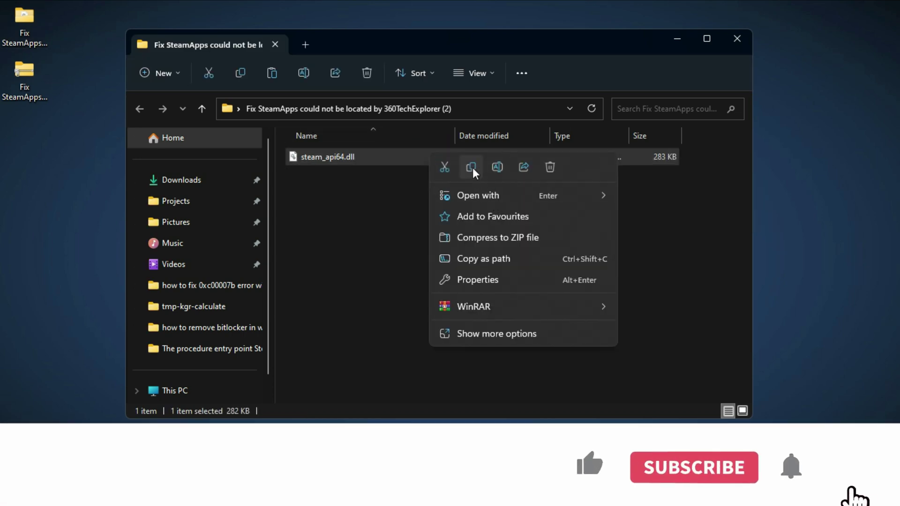
click(472, 168)
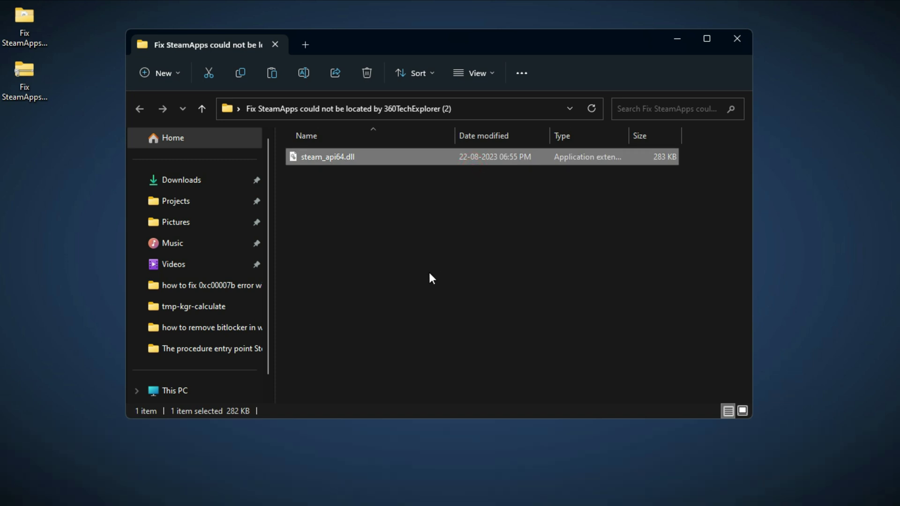
scroll(261, 394, down, 1)
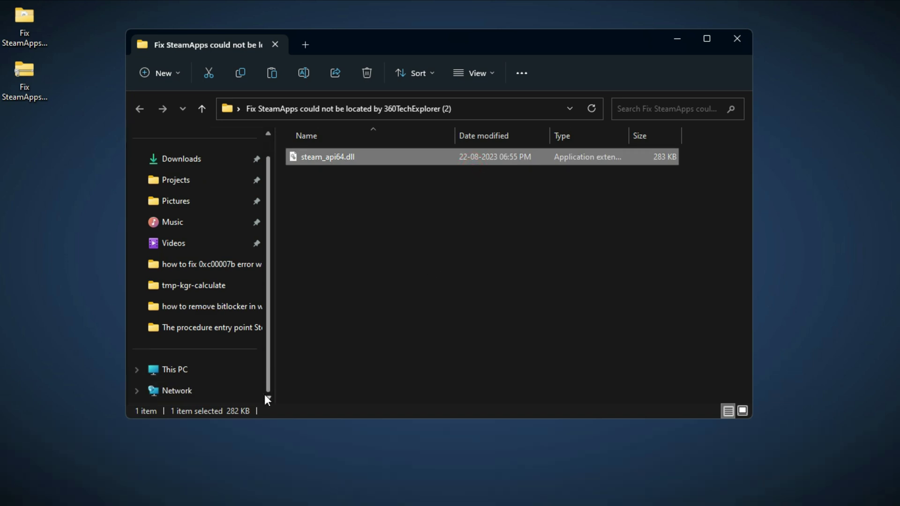
Paste steam_api64.dll into C:\Program Files\Epic Games\GTAV.
click(207, 374)
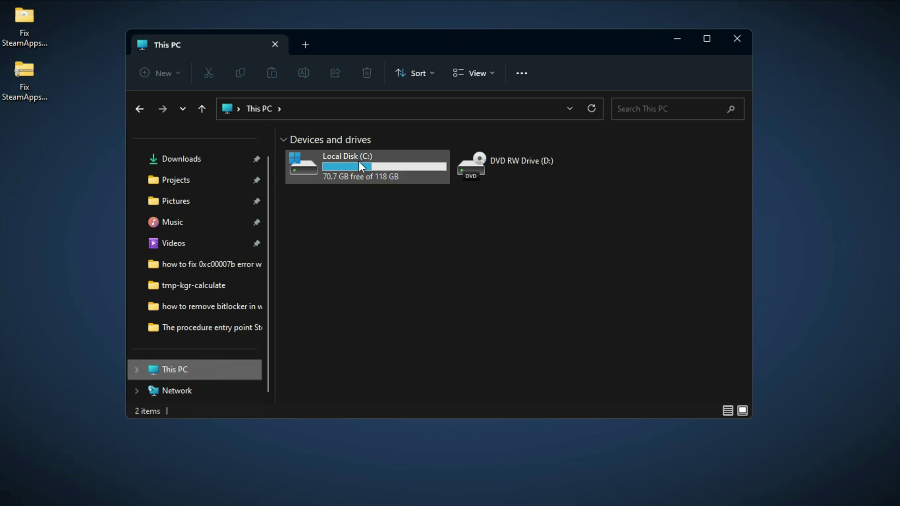
double_click(359, 161)
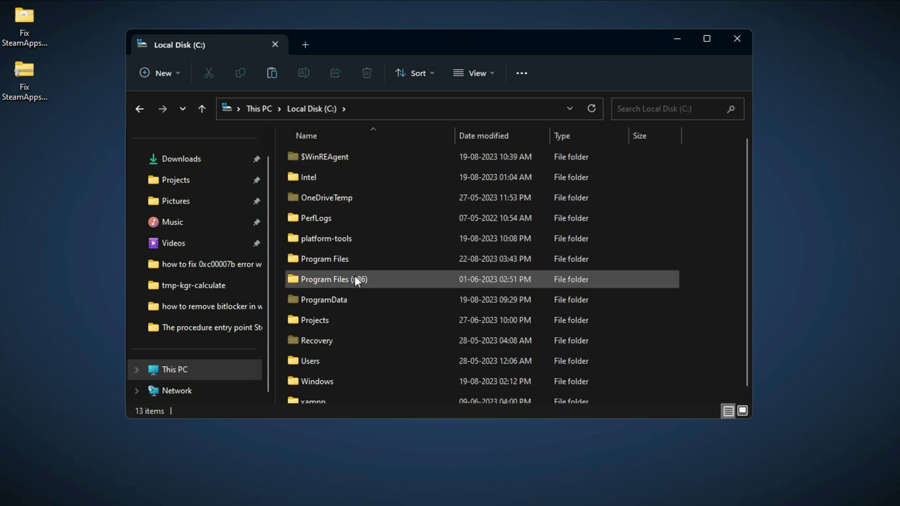
double_click(337, 258)
double_click(326, 174)
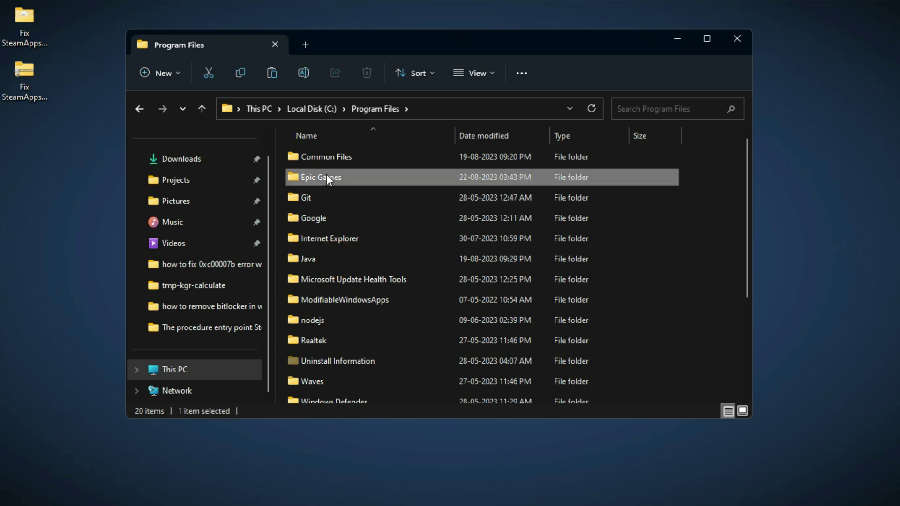
double_click(325, 161)
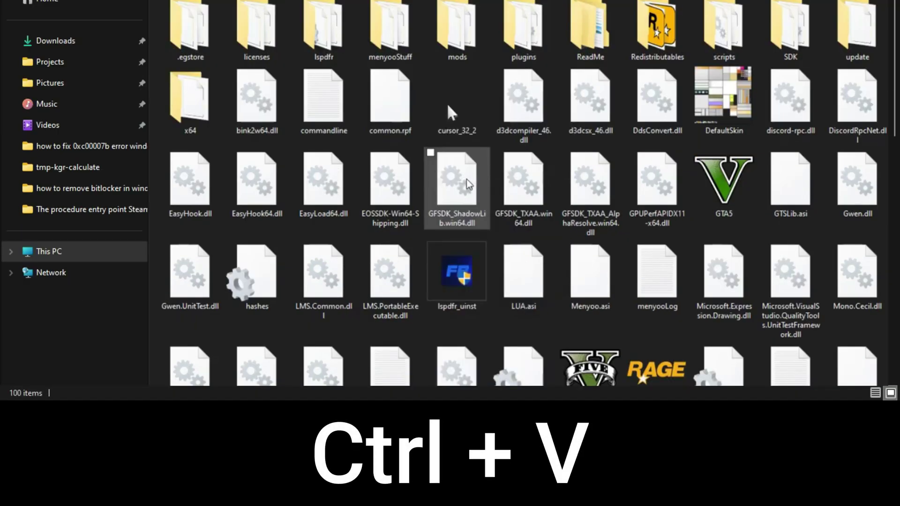
key(ctrl+v)
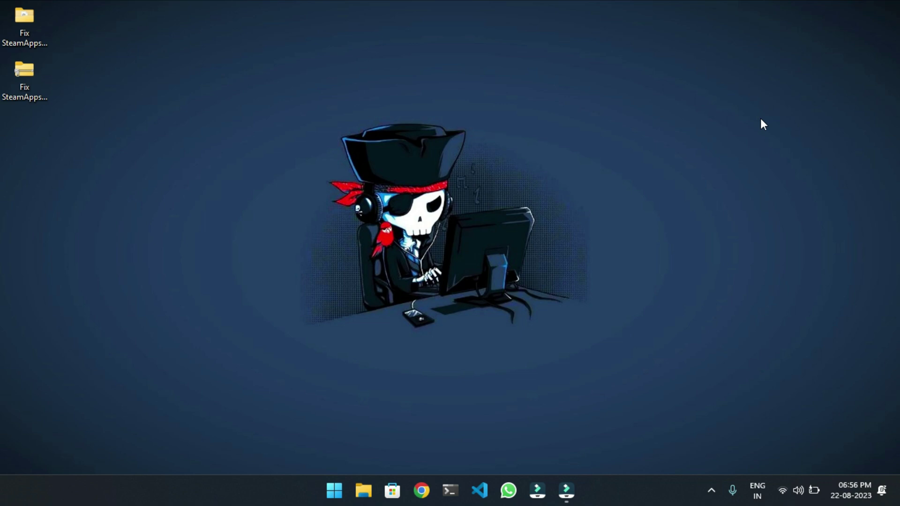
Launch Windows Security from Start search and open the Virus & threat protection settings down to Exclusions.
key(super)
key(super)
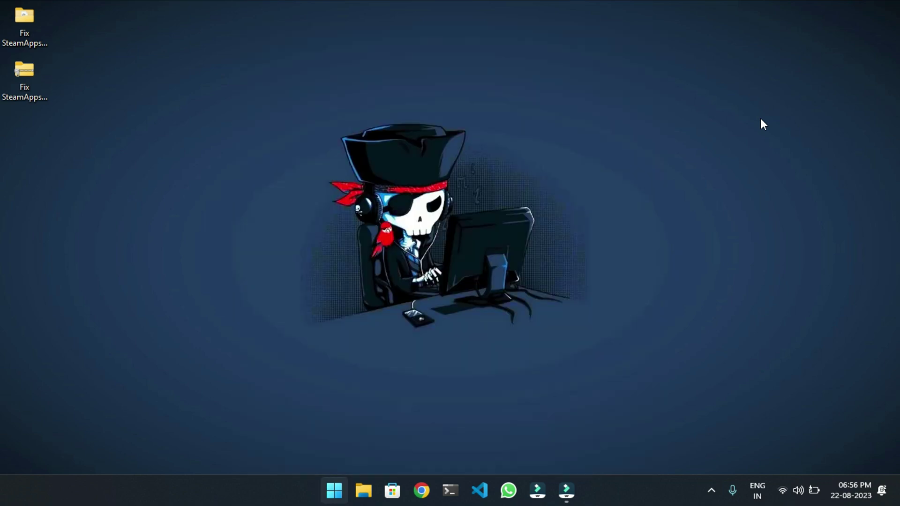
key(super)
text(win)
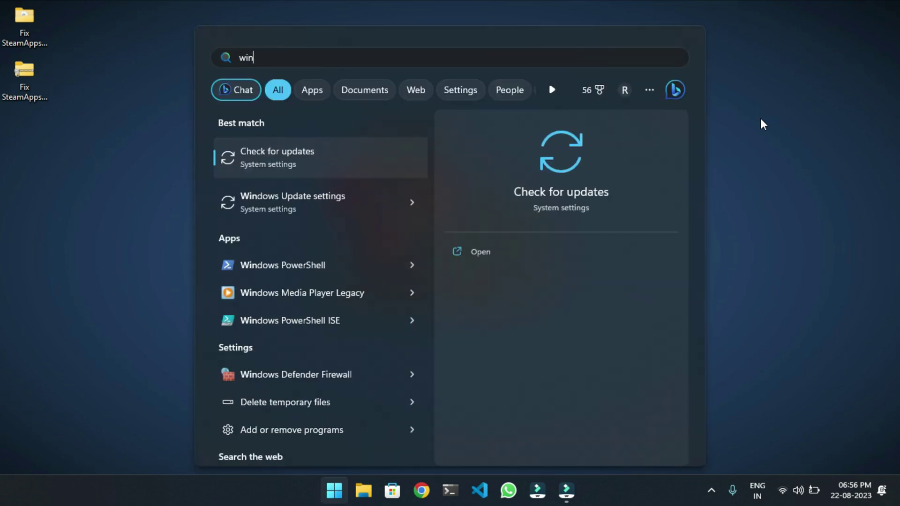
text(dows se)
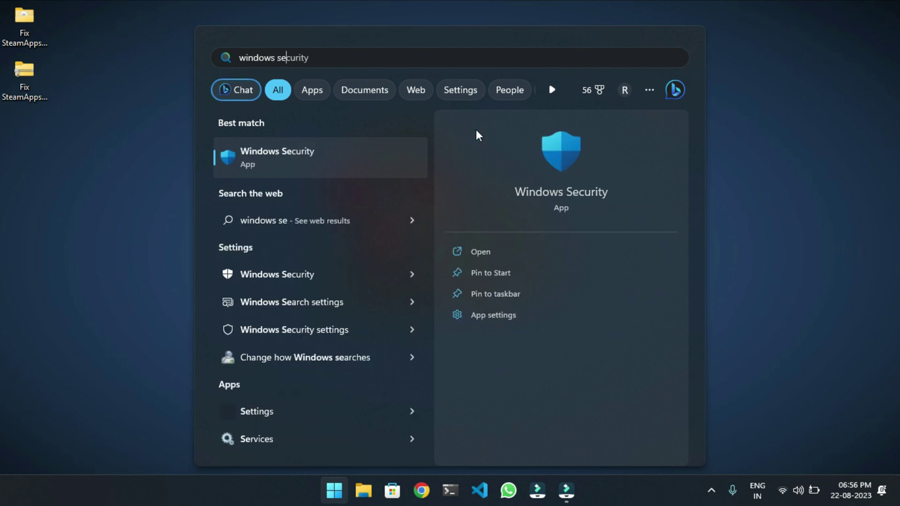
click(364, 164)
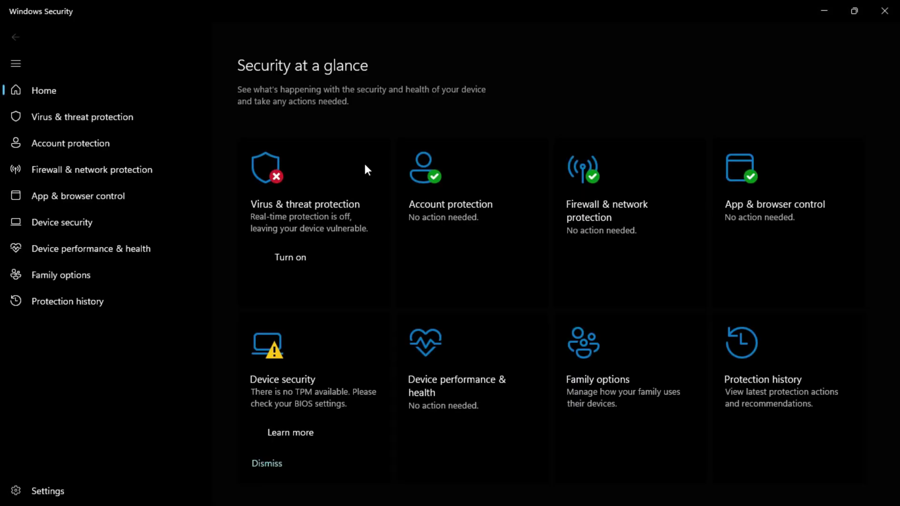
click(345, 200)
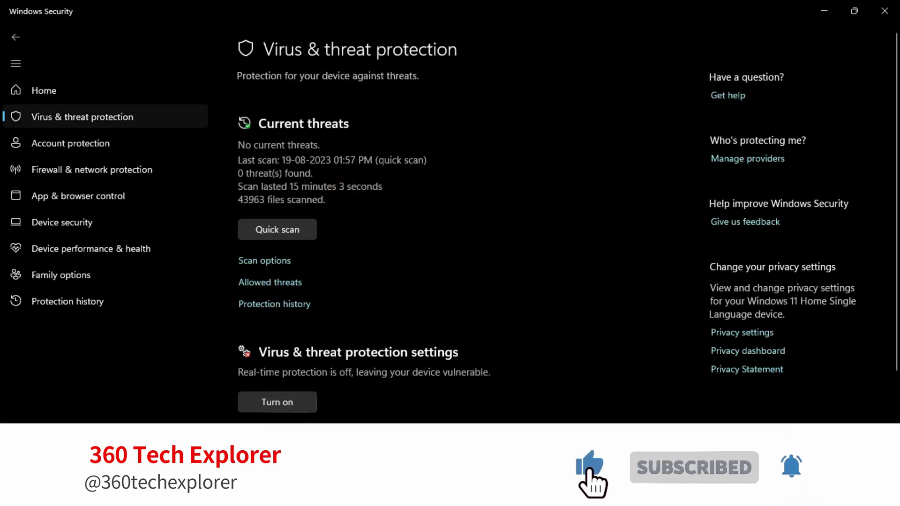
click(305, 424)
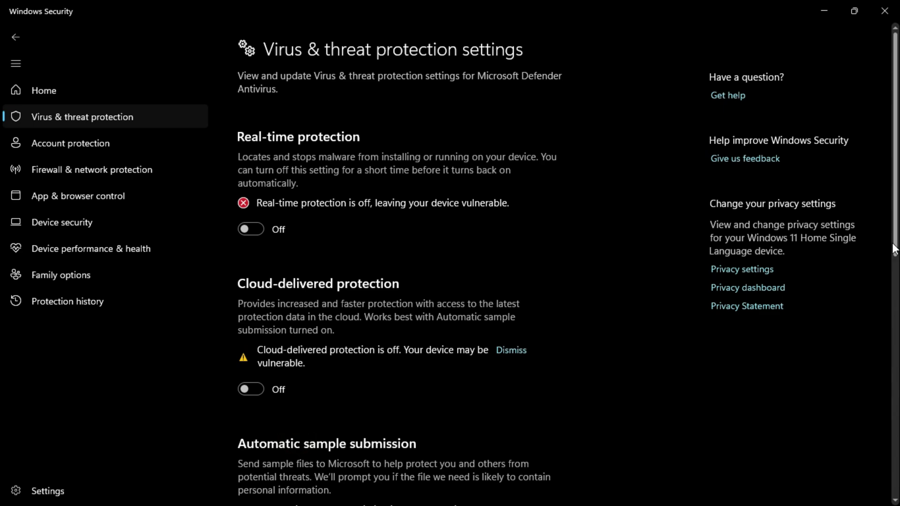
drag(892, 232, 890, 357)
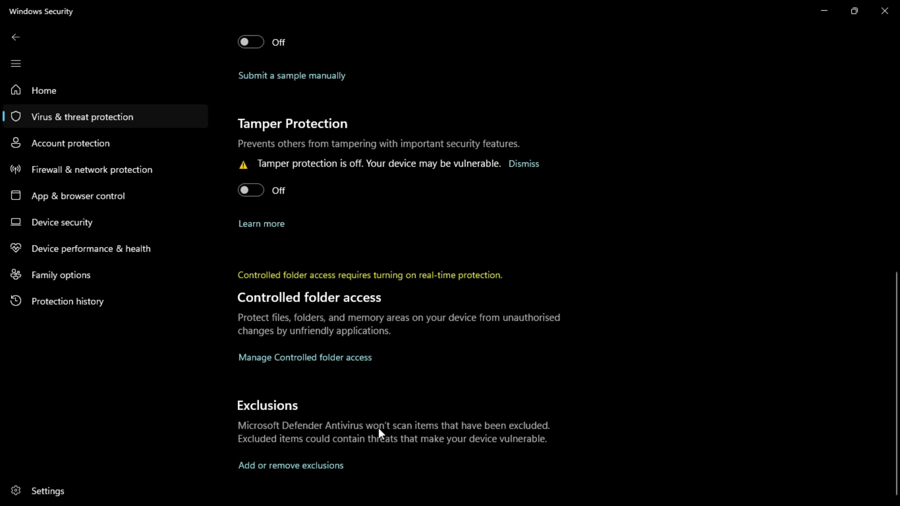
Start adding a new File exclusion from the Exclusions page.
click(312, 468)
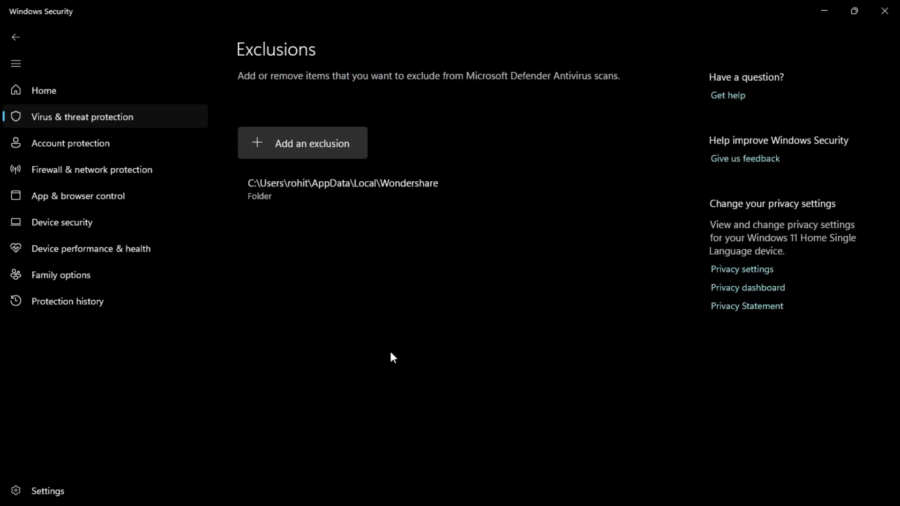
click(281, 147)
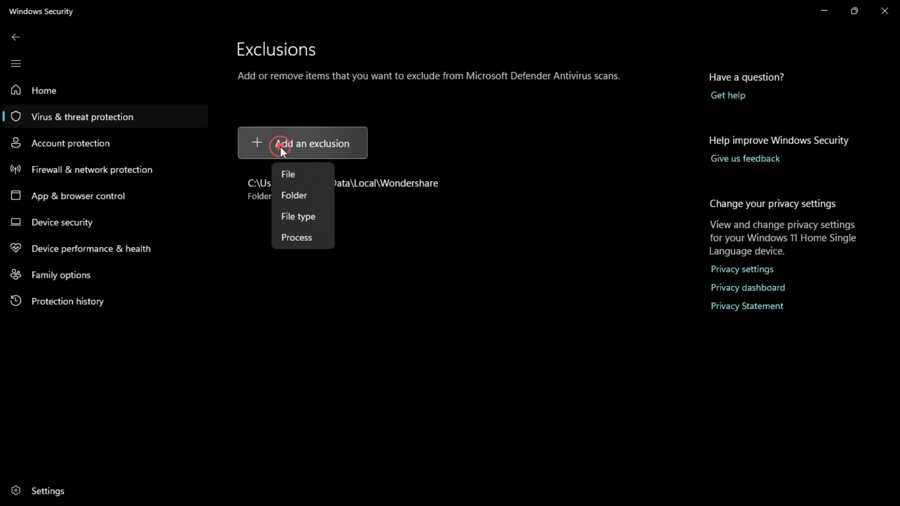
click(296, 177)
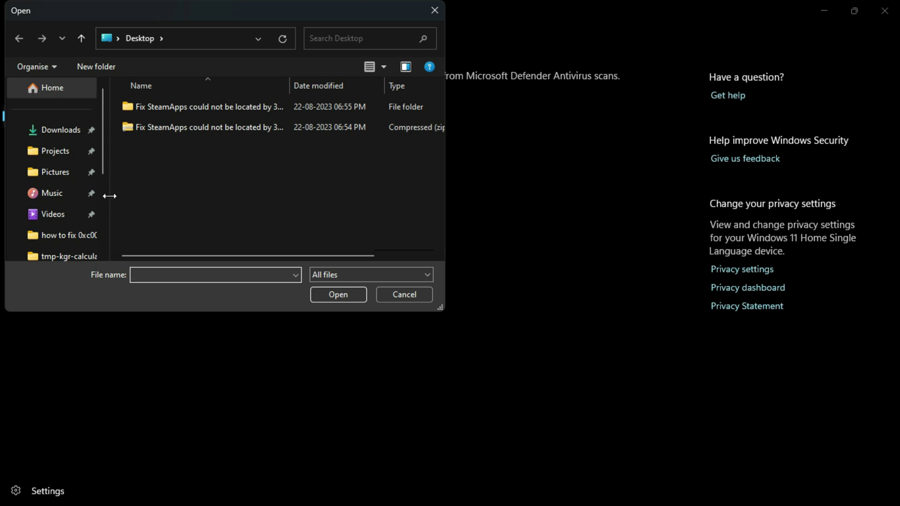
click(102, 230)
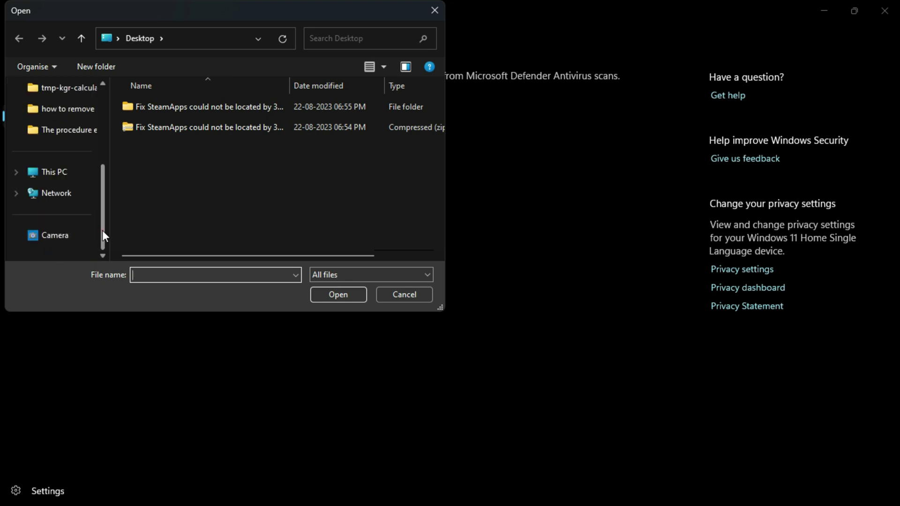
Choose steam_api64.dll in C:\Program Files\Epic Games\GTAV as the excluded file.
click(54, 185)
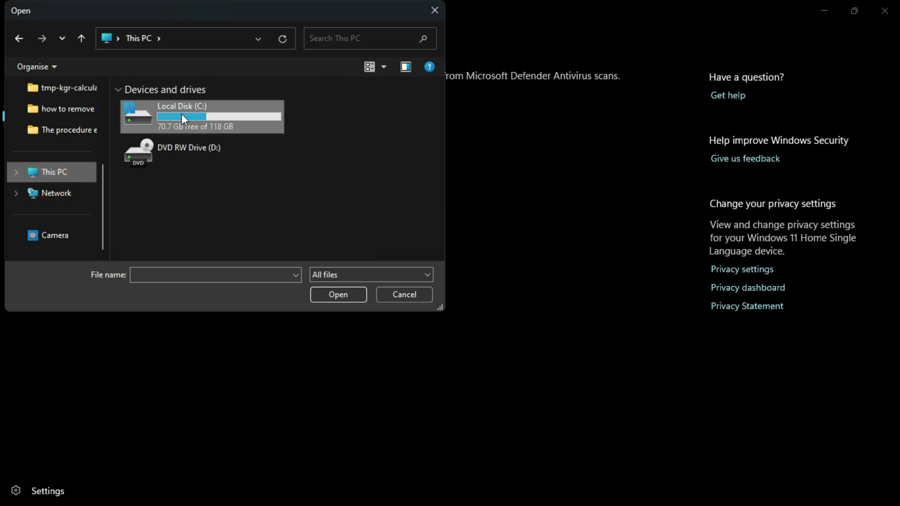
double_click(181, 114)
double_click(195, 207)
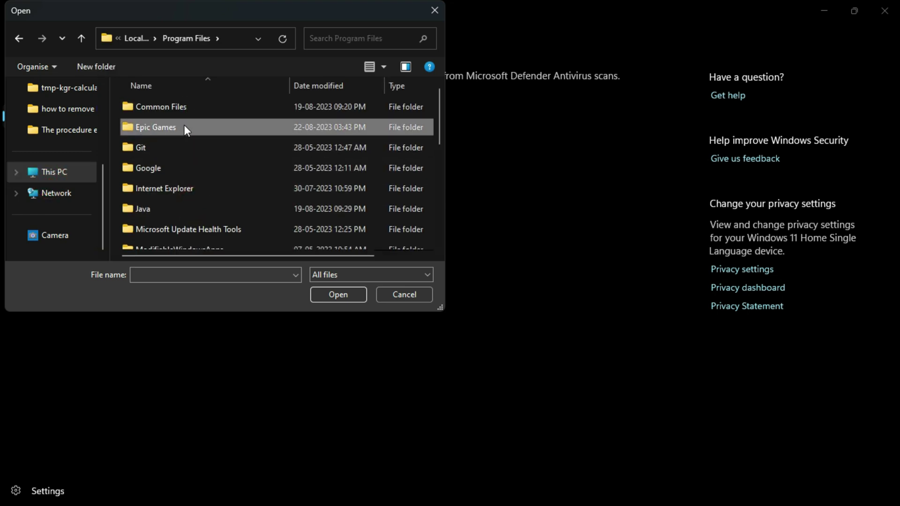
double_click(184, 124)
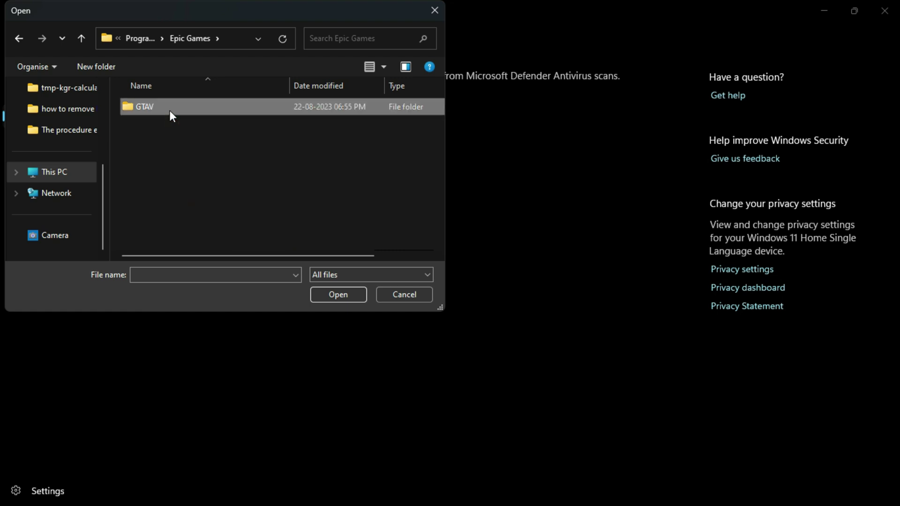
double_click(170, 110)
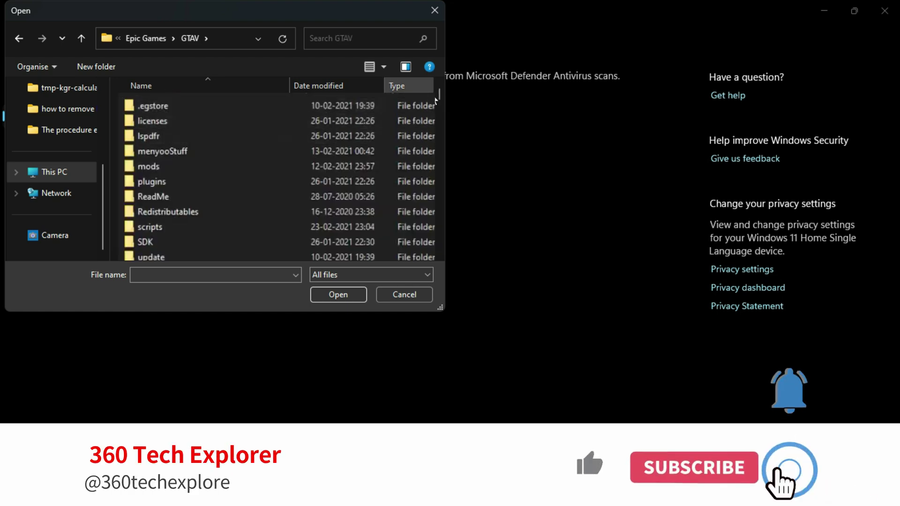
drag(438, 95, 439, 241)
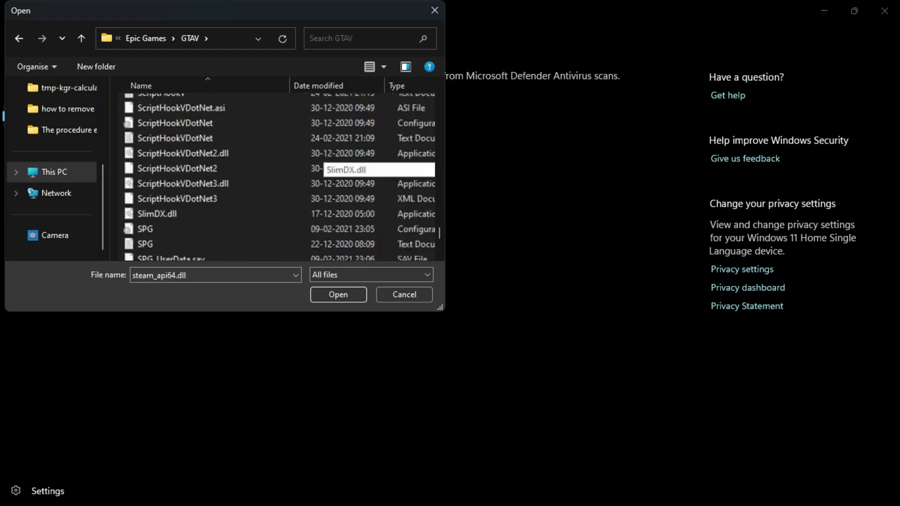
scroll(281, 202, down, 2)
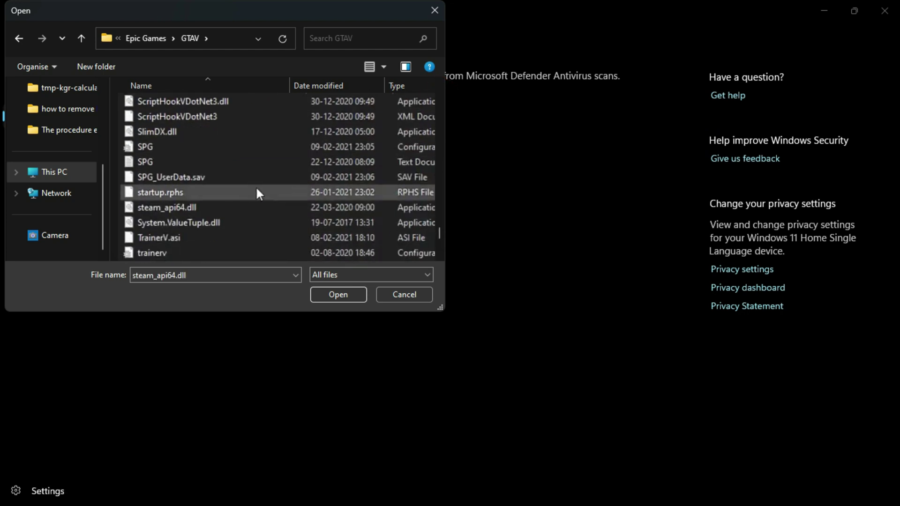
click(232, 207)
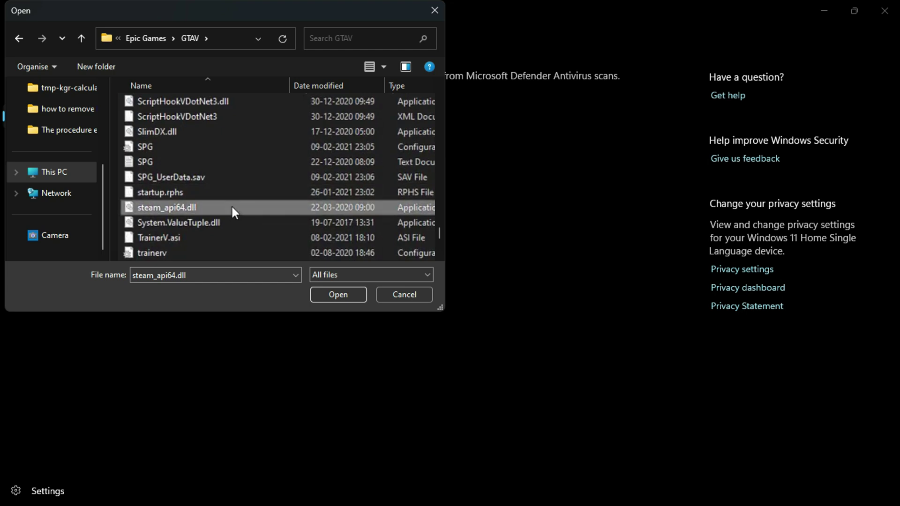
click(336, 295)
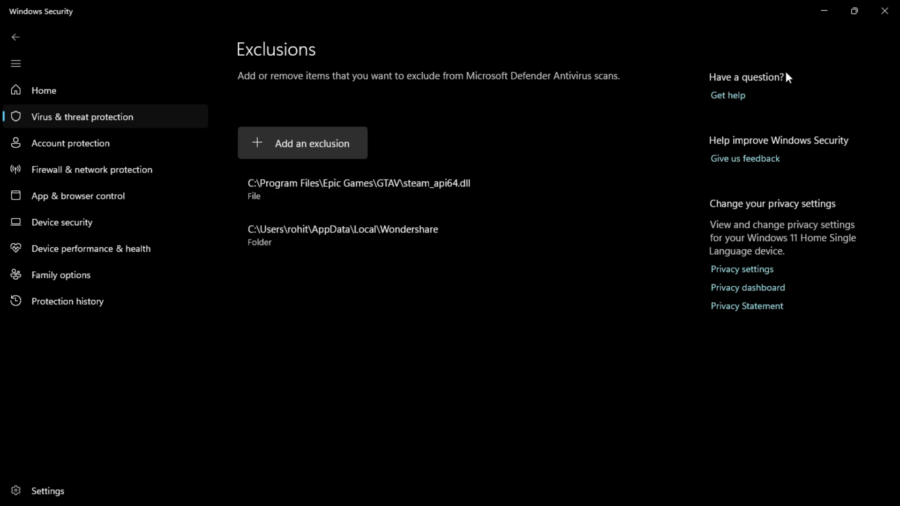
Turn Tamper Protection and automatic sample submission back on, then close Windows Security.
click(16, 38)
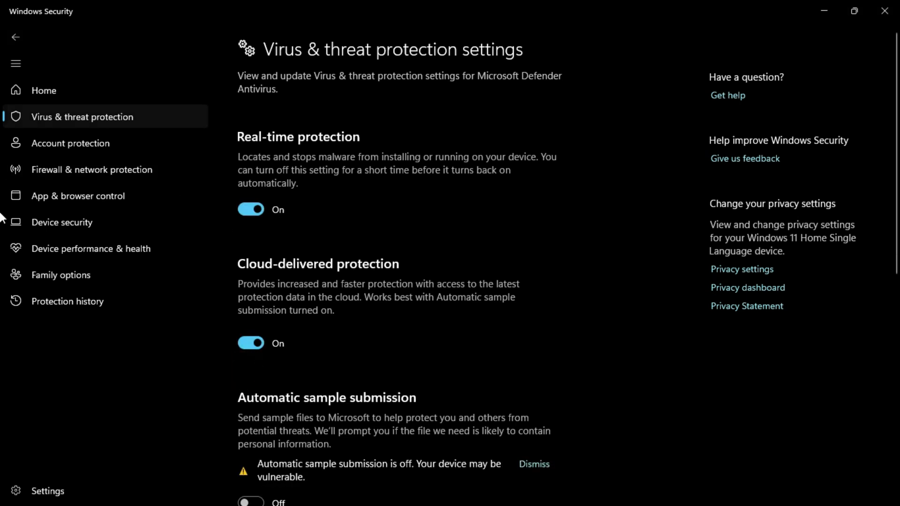
scroll(897, 286, down, 10)
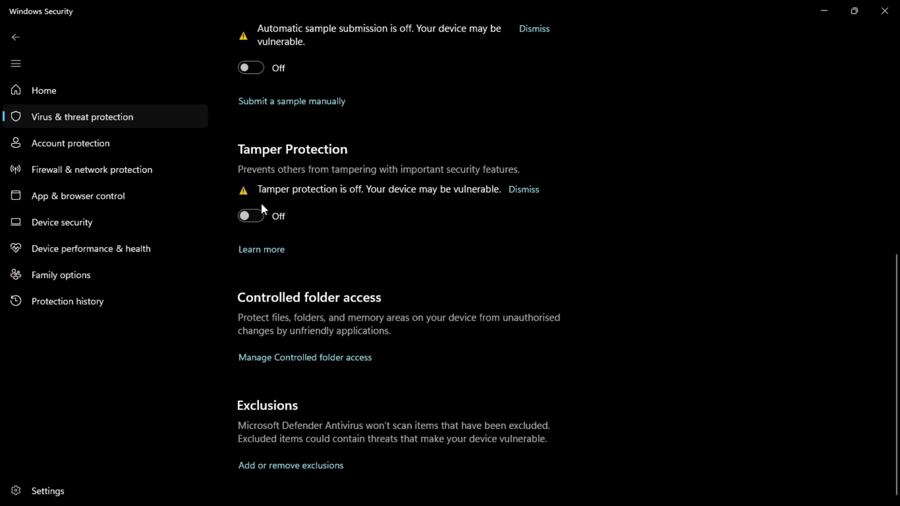
click(261, 216)
click(250, 82)
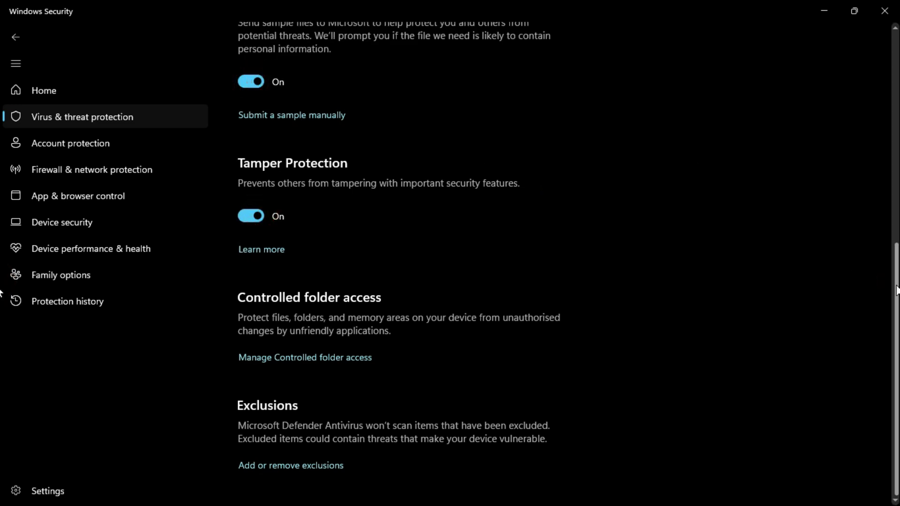
scroll(889, 283, up, 5)
scroll(2, 117, up, 1)
scroll(2, 187, down, 7)
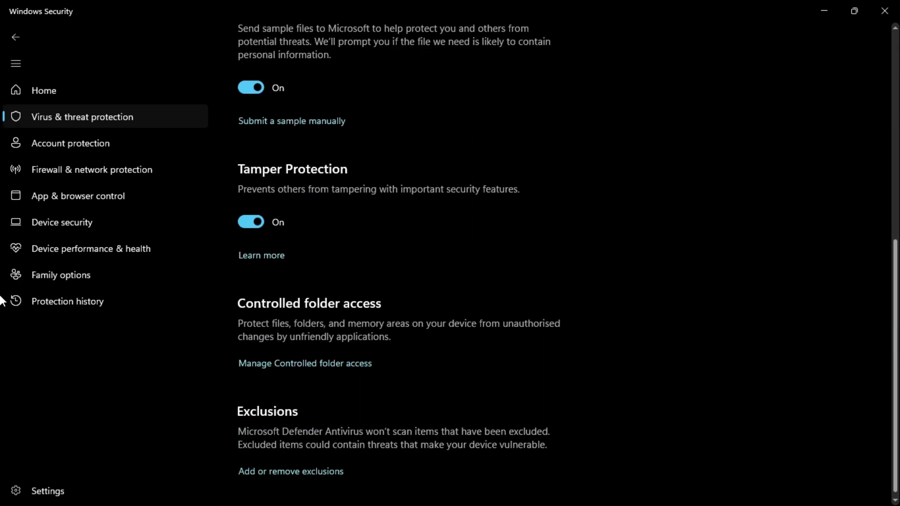
drag(897, 309, 896, 80)
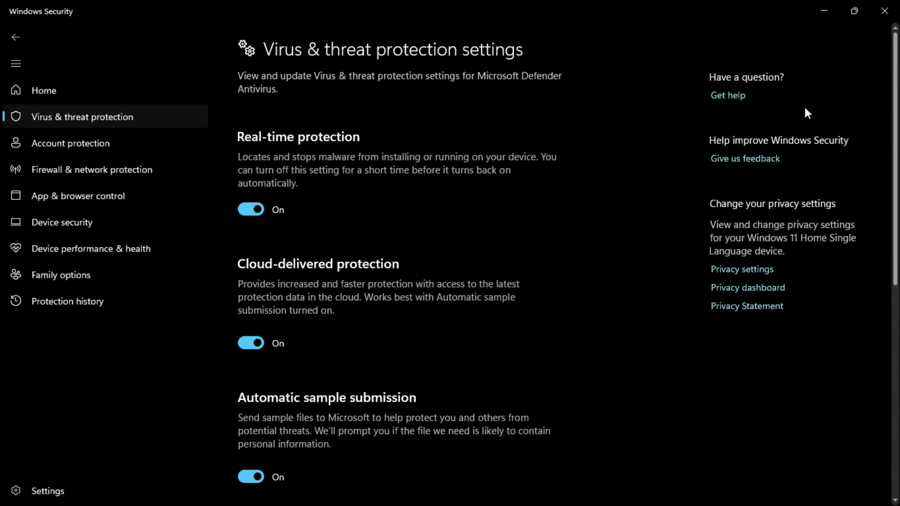
click(884, 11)
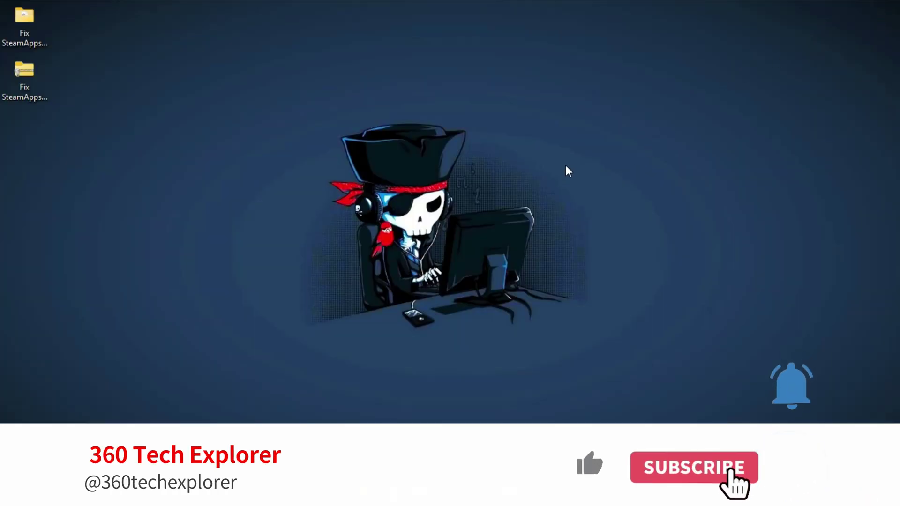